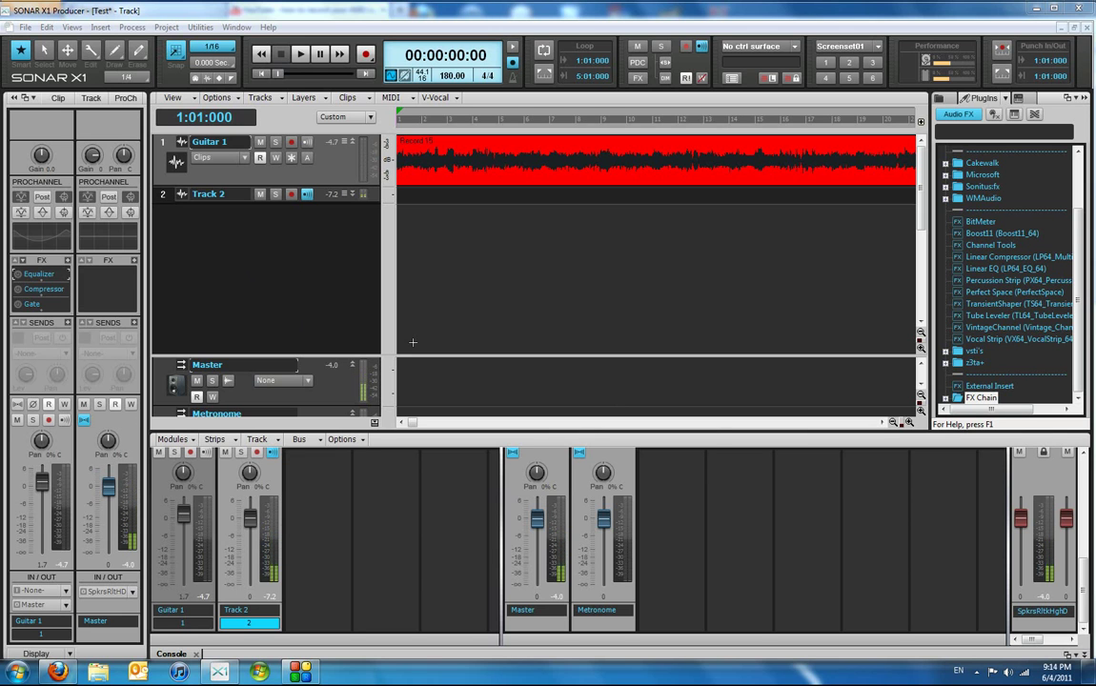
Step: Play the Guitar 1 recording from the start with its effects bypassed and stop the playback
{"action": "left_click", "coordinate": [300, 55]}
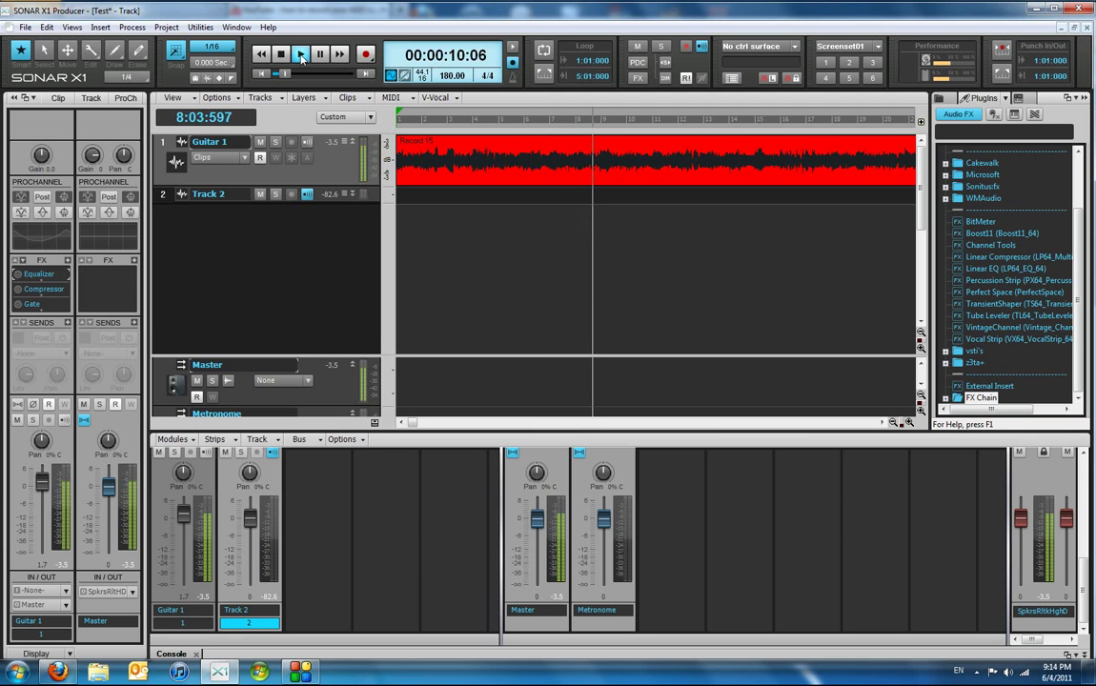
{"action": "left_click", "coordinate": [300, 56]}
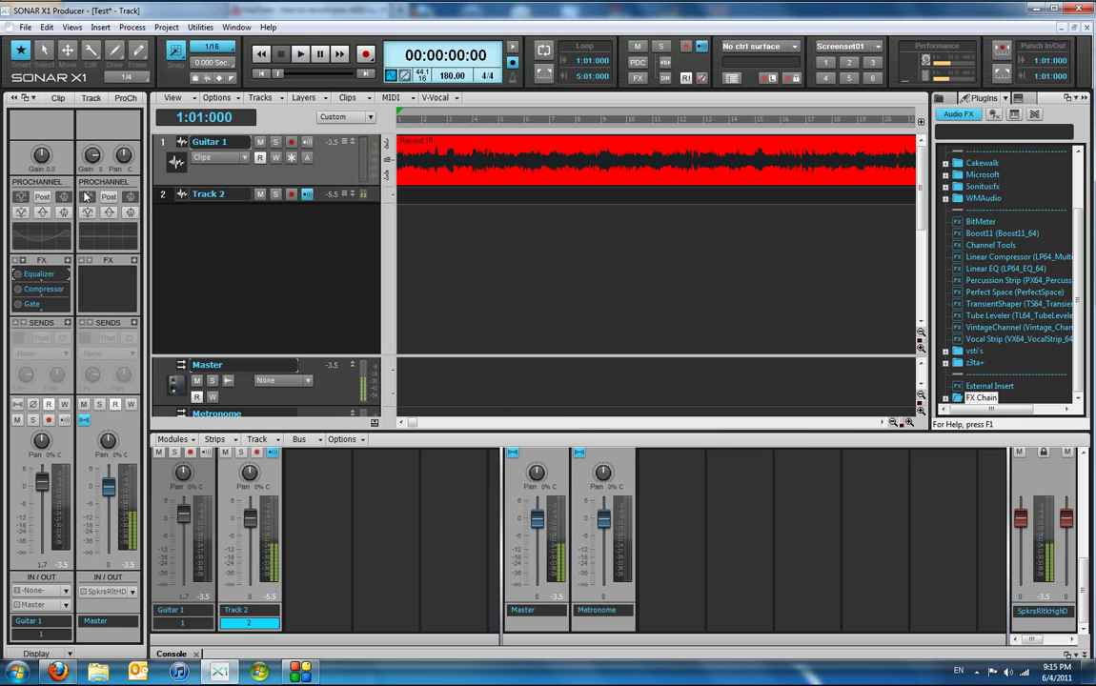
Step: Open Guitar 1's Equalizer and adjust band 3 to -2.9 dB and band 5 to 4709 Hz at -0.7 dB
{"action": "left_click", "coordinate": [28, 276]}
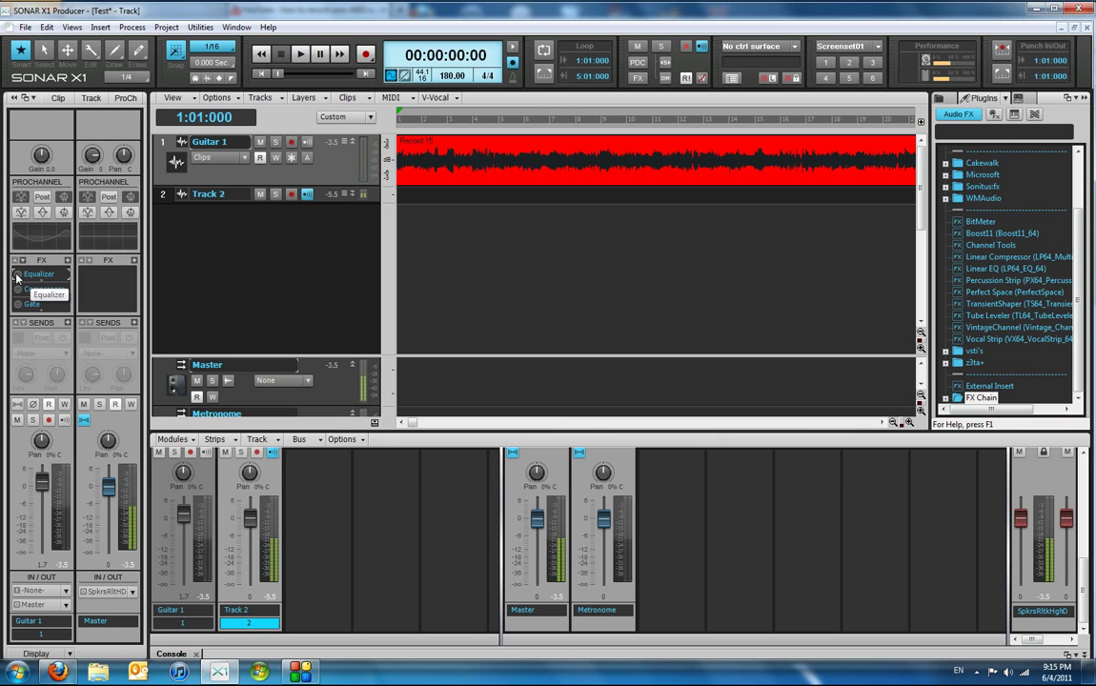
{"action": "double_click", "coordinate": [30, 276]}
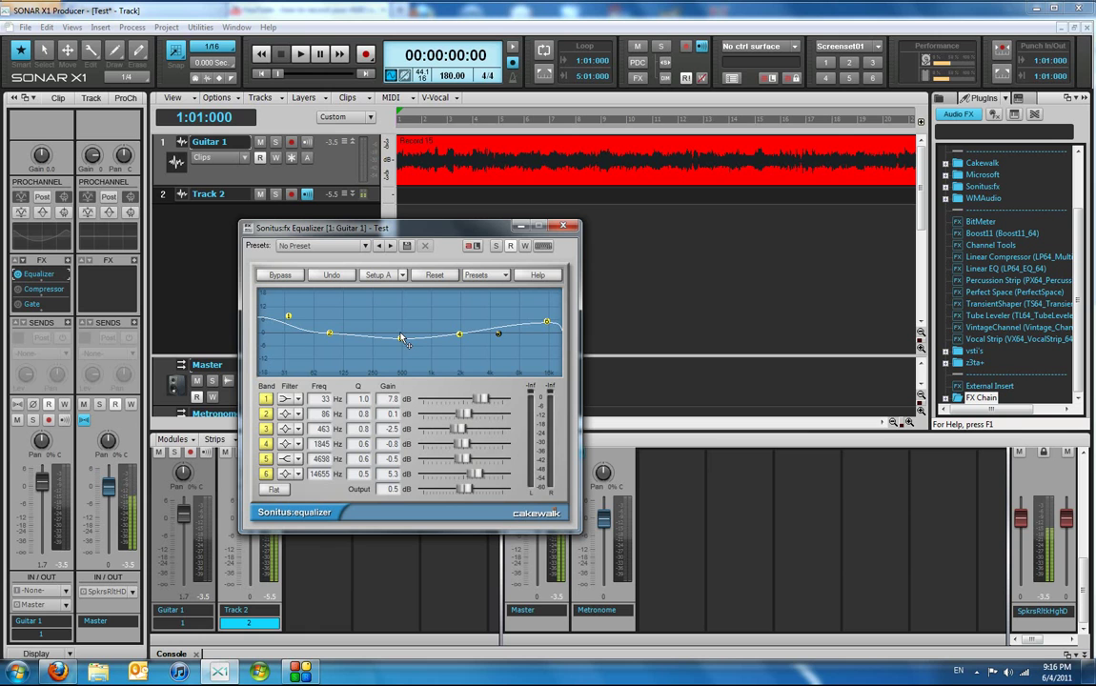
{"action": "left_click_drag", "start_coordinate": [400, 338], "coordinate": [400, 341]}
{"action": "mouse_move", "coordinate": [498, 333]}
{"action": "left_mouse_down"}
{"action": "mouse_move", "coordinate": [499, 323]}
{"action": "mouse_move", "coordinate": [497, 334]}
{"action": "left_mouse_up"}
Step: View the filter types available for equalizer bands 6 and 5 without changing them
{"action": "left_click", "coordinate": [298, 474]}
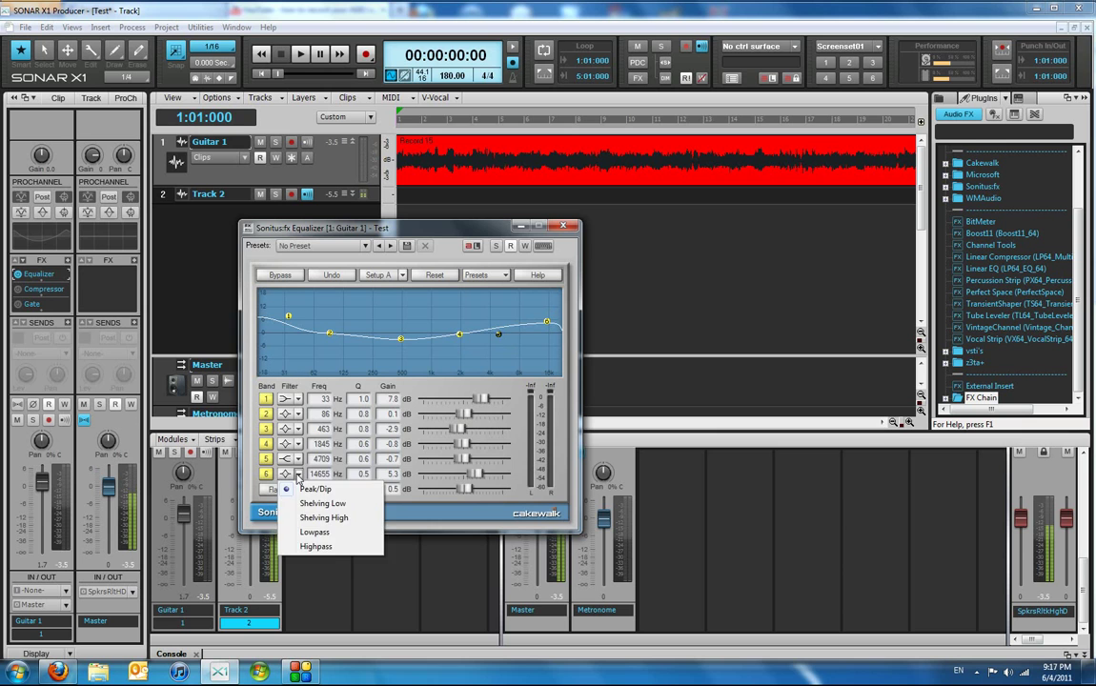
{"action": "left_click", "coordinate": [298, 458]}
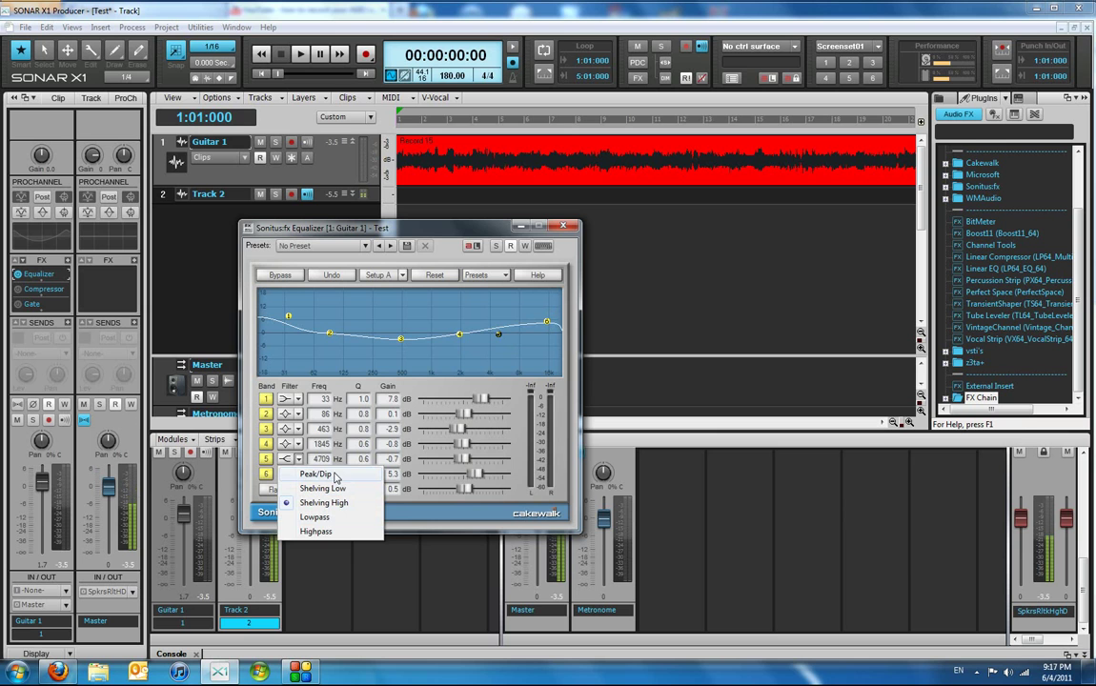
{"action": "left_click", "coordinate": [514, 389]}
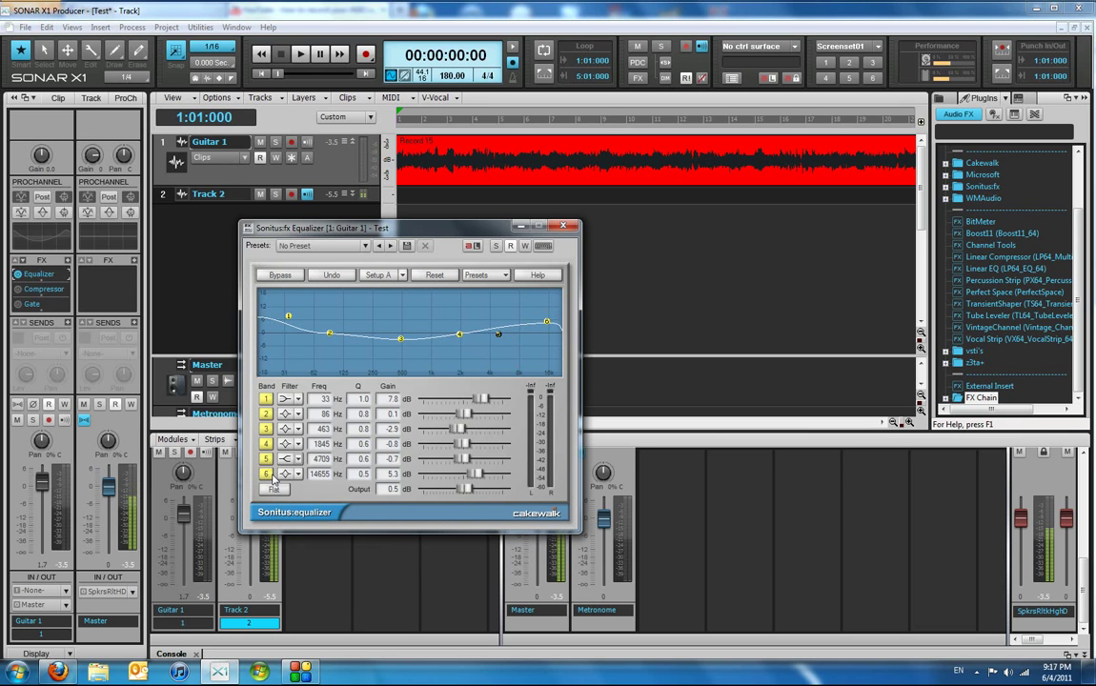
Step: Try the Peak/Dip filter type on equalizer band 1 and return the band to Shelving Low
{"action": "left_click", "coordinate": [298, 399]}
{"action": "left_click", "coordinate": [298, 400]}
{"action": "left_click", "coordinate": [298, 400]}
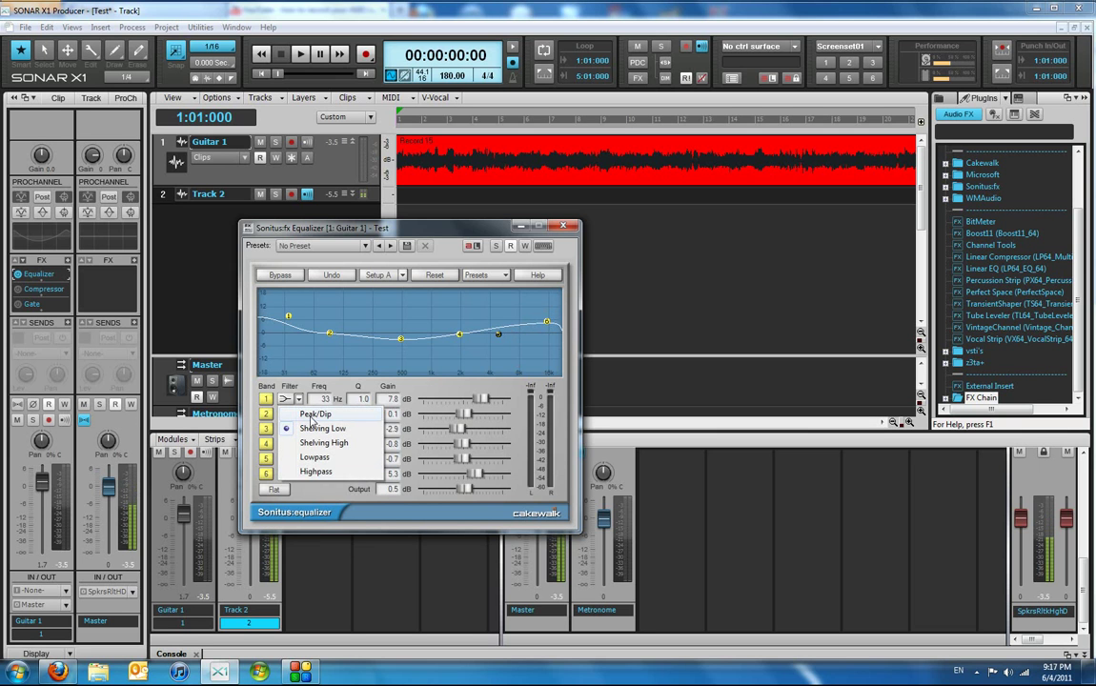
{"action": "left_click", "coordinate": [268, 359]}
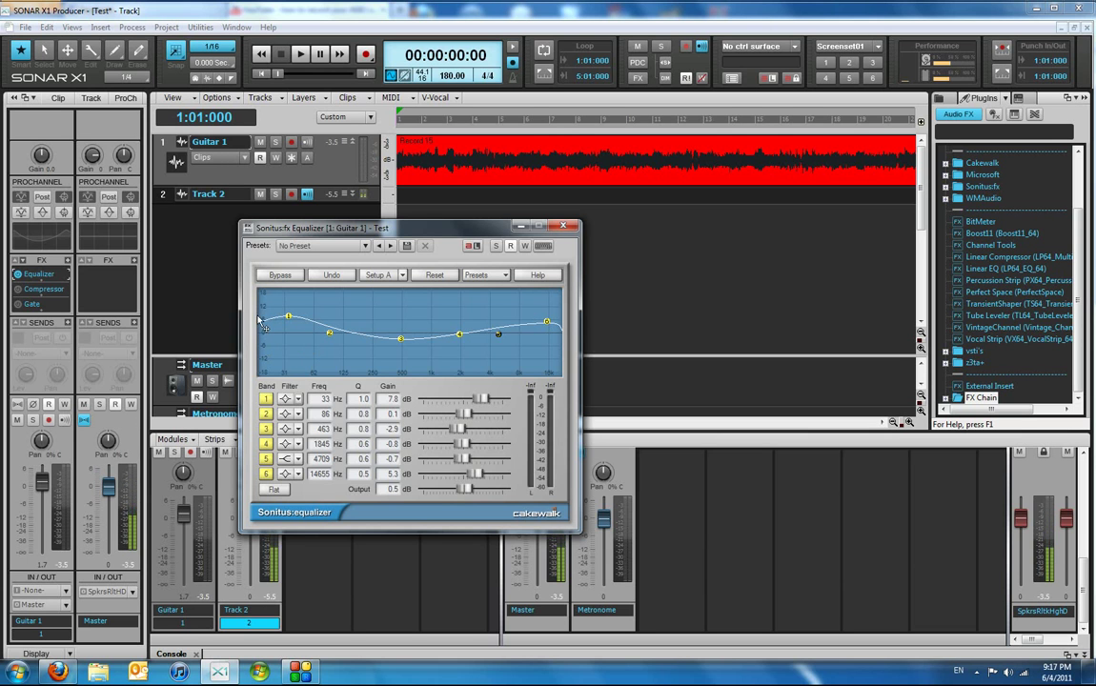
{"action": "left_click", "coordinate": [299, 399]}
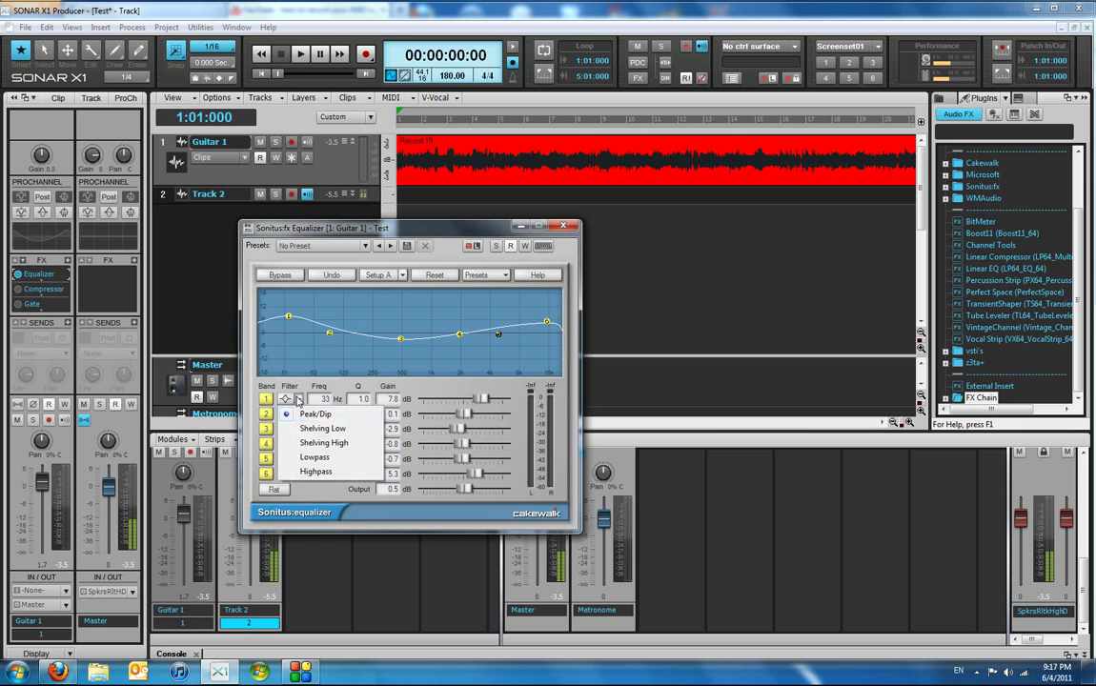
{"action": "left_click", "coordinate": [322, 428]}
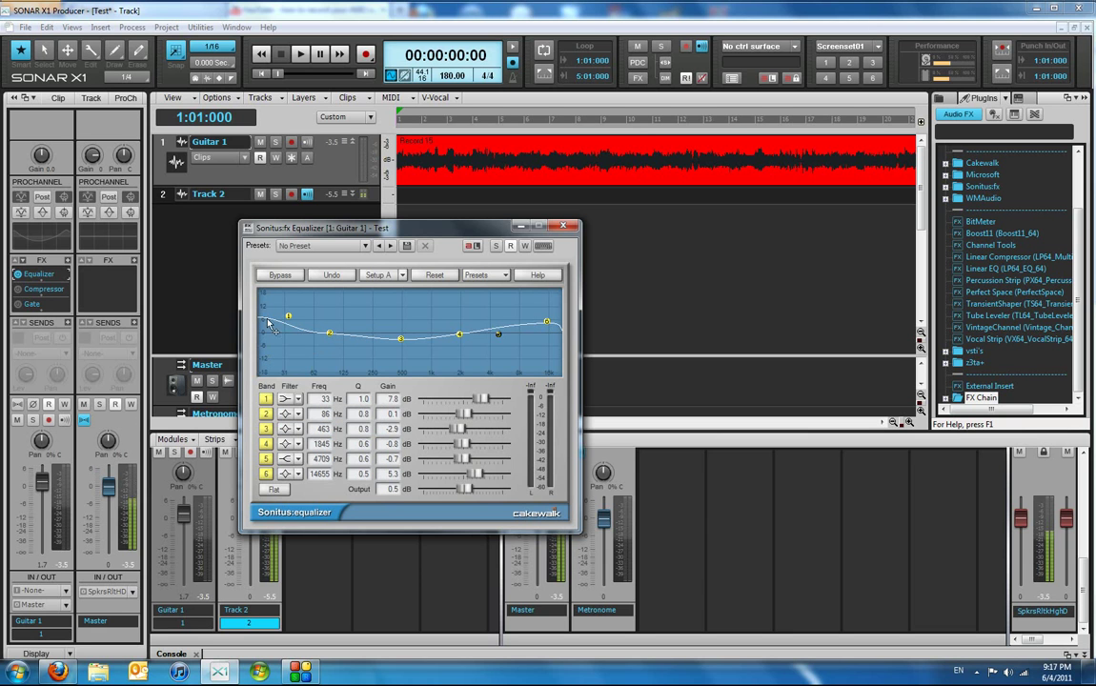
Step: Try the Shelving High filter type on equalizer band 1
{"action": "left_click", "coordinate": [291, 413]}
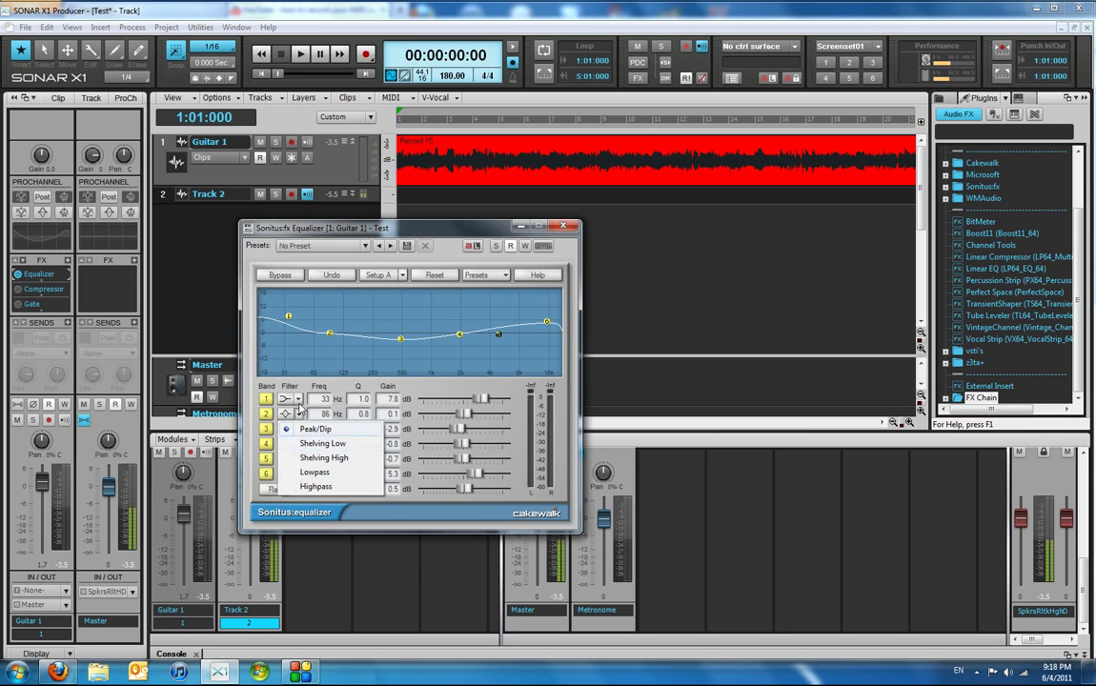
{"action": "left_click", "coordinate": [302, 443]}
{"action": "left_click", "coordinate": [298, 399]}
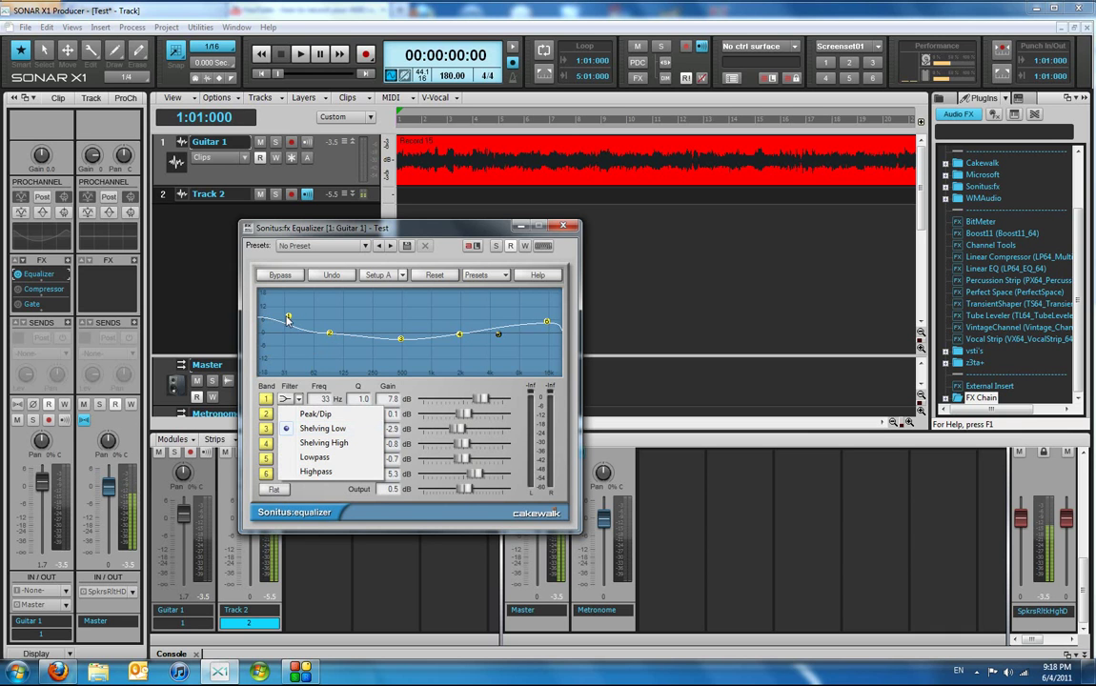
{"action": "left_click", "coordinate": [323, 442]}
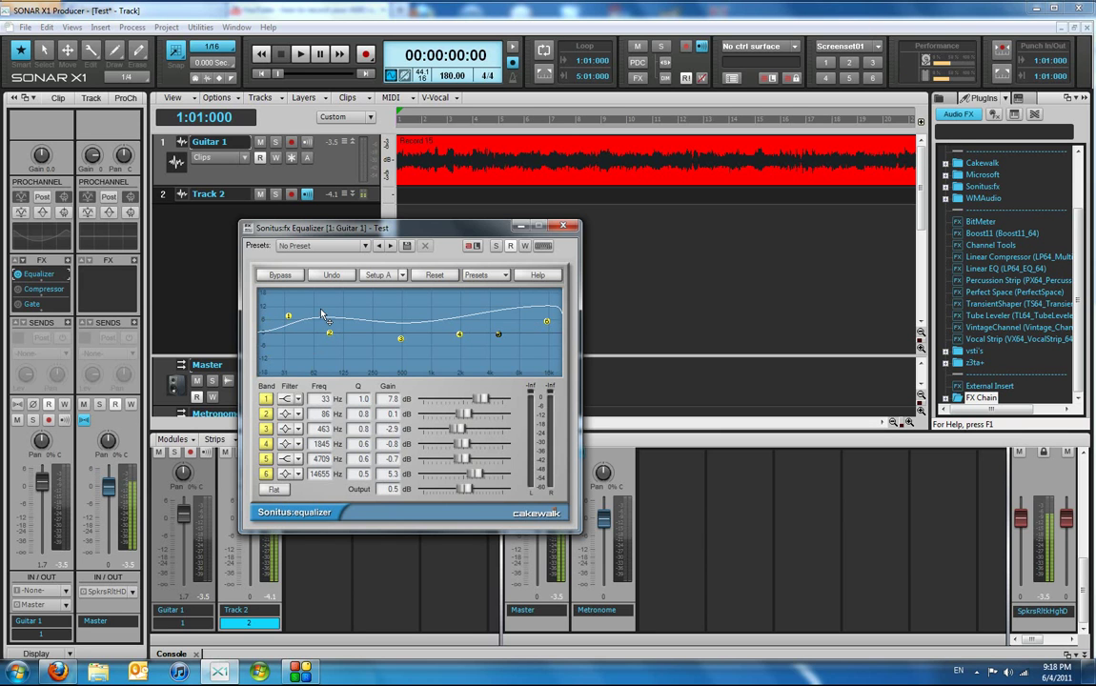
Step: Try the Lowpass and Highpass filter types on equalizer band 1
{"action": "left_click", "coordinate": [297, 398]}
{"action": "left_click", "coordinate": [313, 458]}
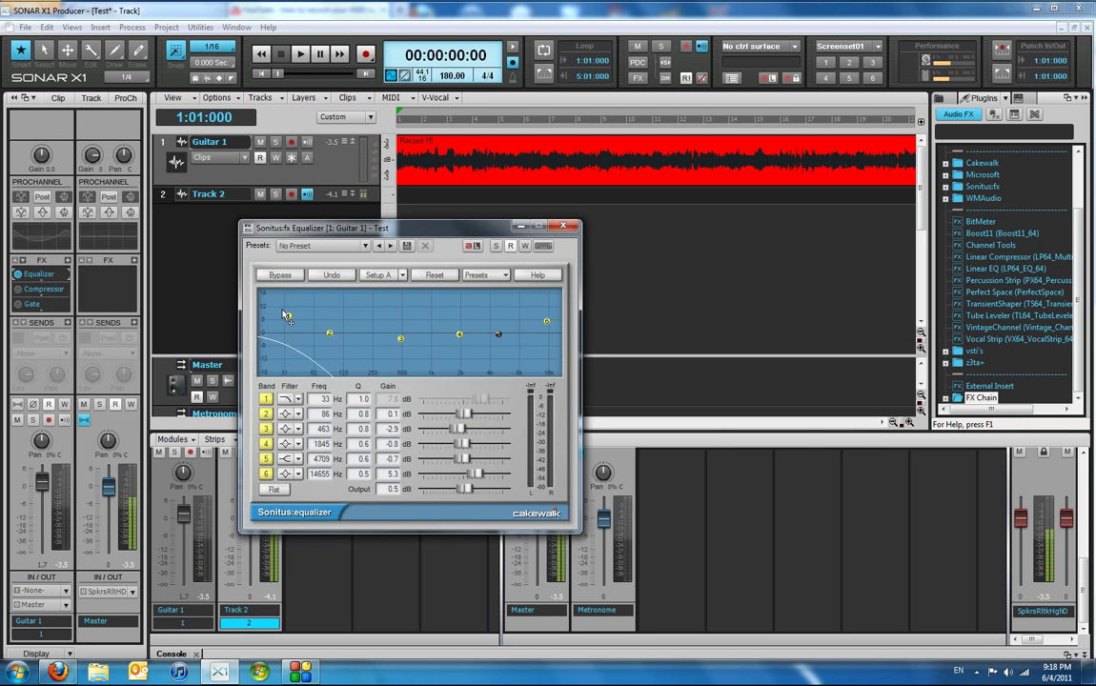
{"action": "left_click", "coordinate": [298, 399]}
{"action": "left_click", "coordinate": [306, 472]}
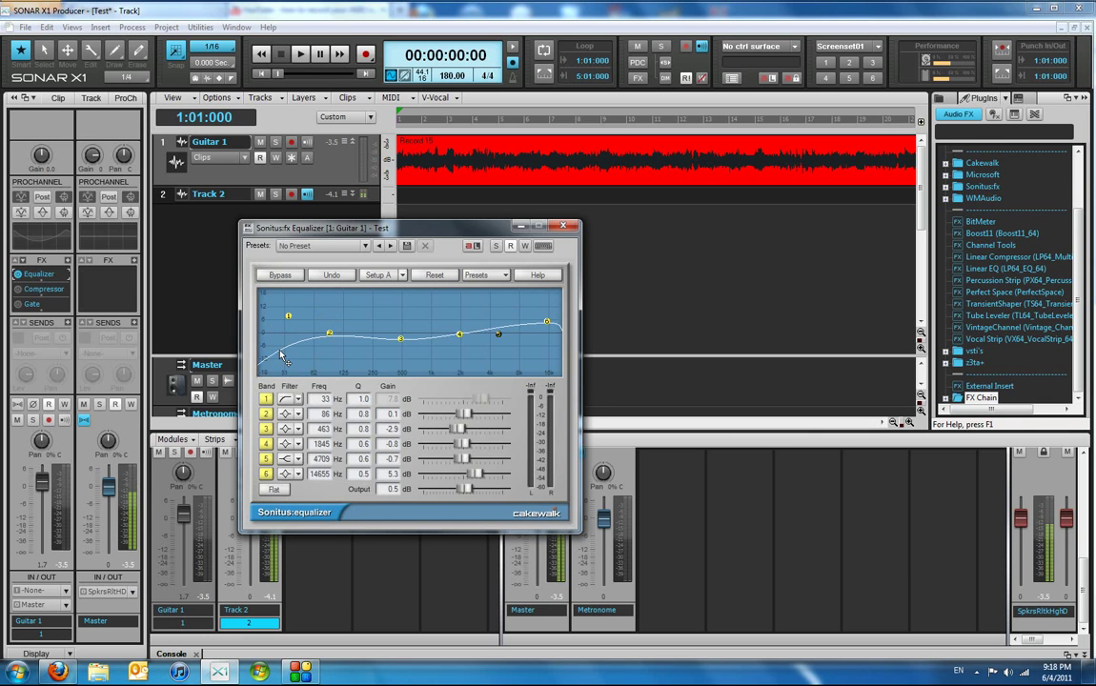
Step: Set equalizer band 1's filter type to Peak/Dip and close the equalizer window
{"action": "left_click", "coordinate": [299, 399]}
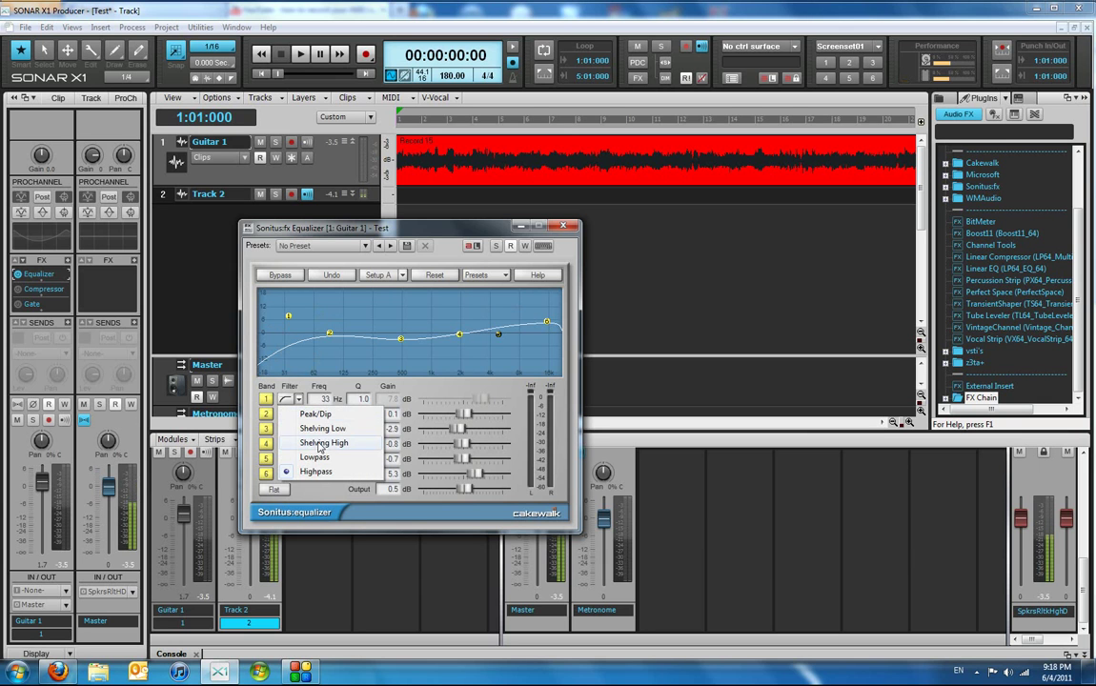
{"action": "left_click", "coordinate": [271, 363]}
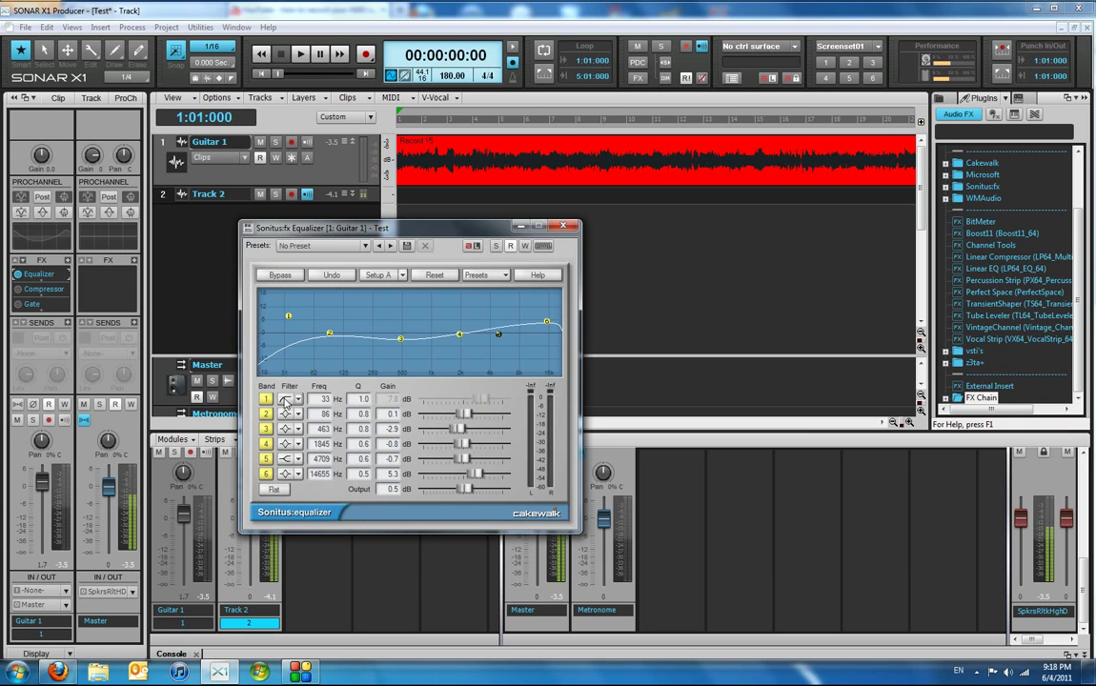
{"action": "left_click", "coordinate": [298, 399]}
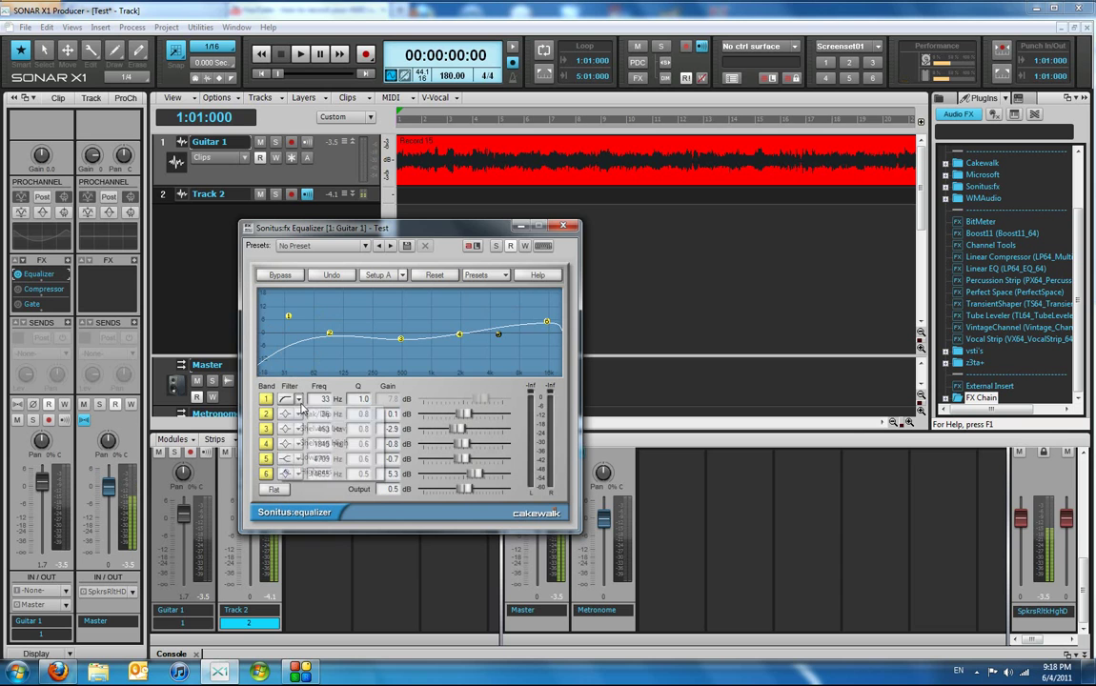
{"action": "left_click", "coordinate": [309, 413]}
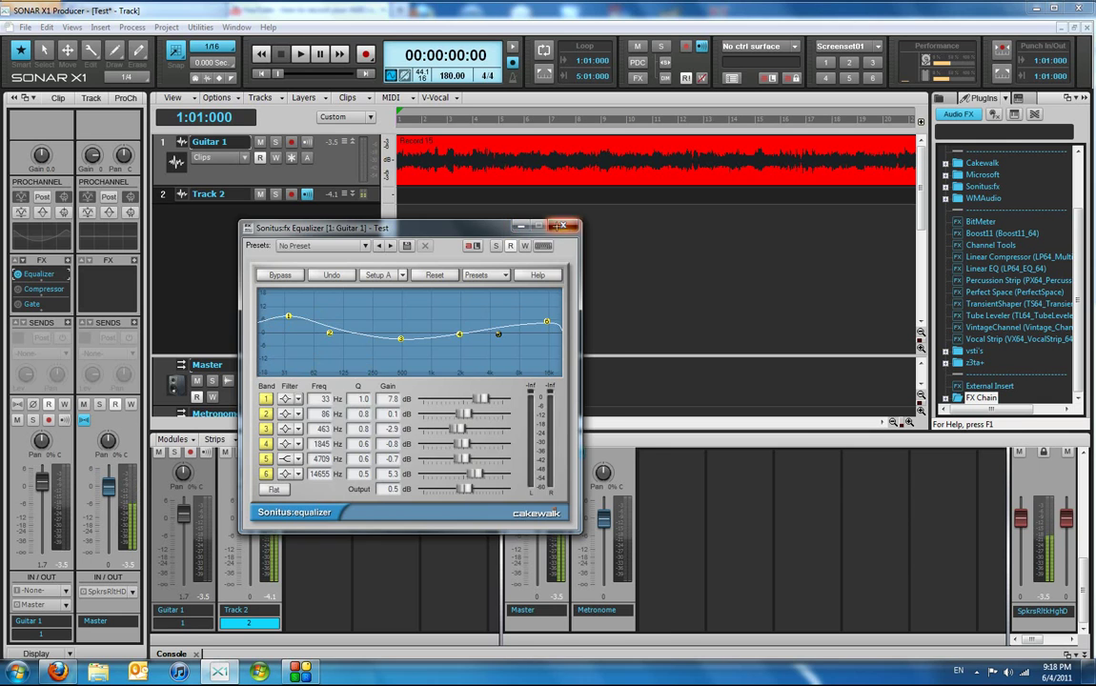
{"action": "left_click", "coordinate": [542, 227]}
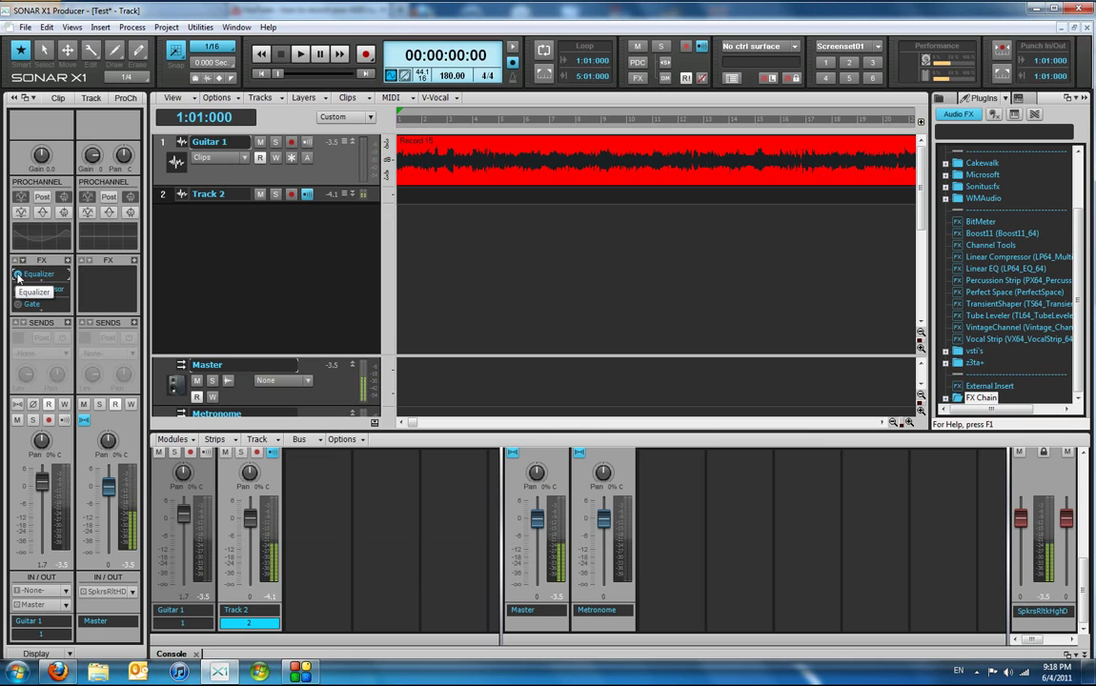
Step: Play Guitar 1 from the start once with the Equalizer bypassed and once with it enabled, stopping after each pass
{"action": "key", "text": "space"}
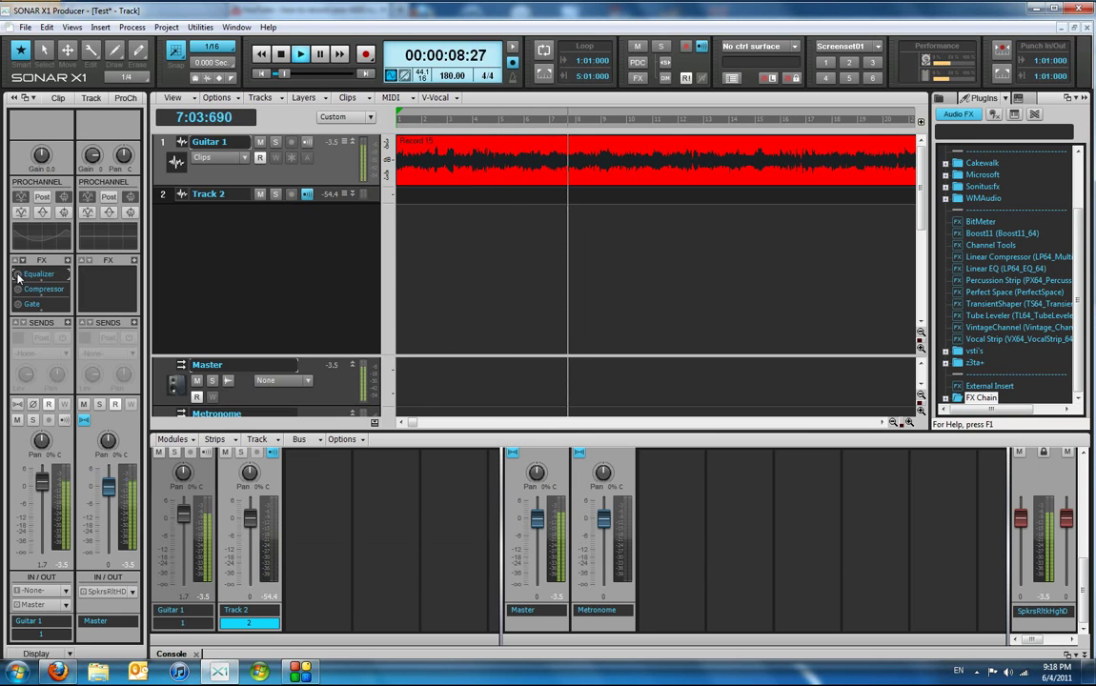
{"action": "key", "text": "space"}
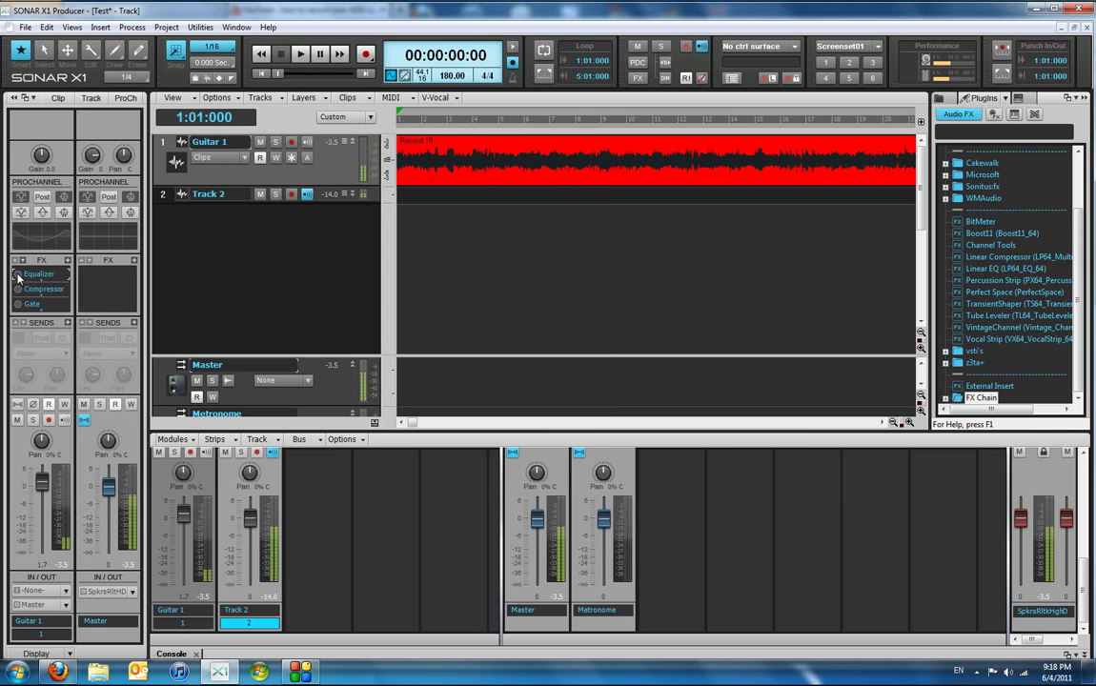
{"action": "key", "text": "space"}
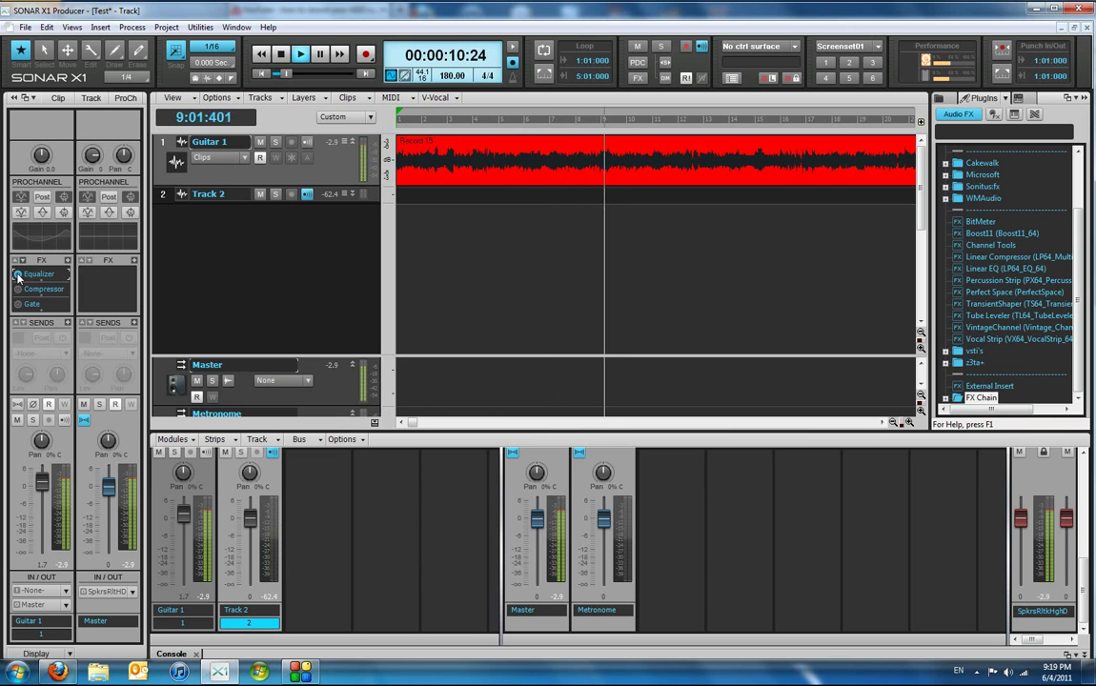
{"action": "key", "text": "space"}
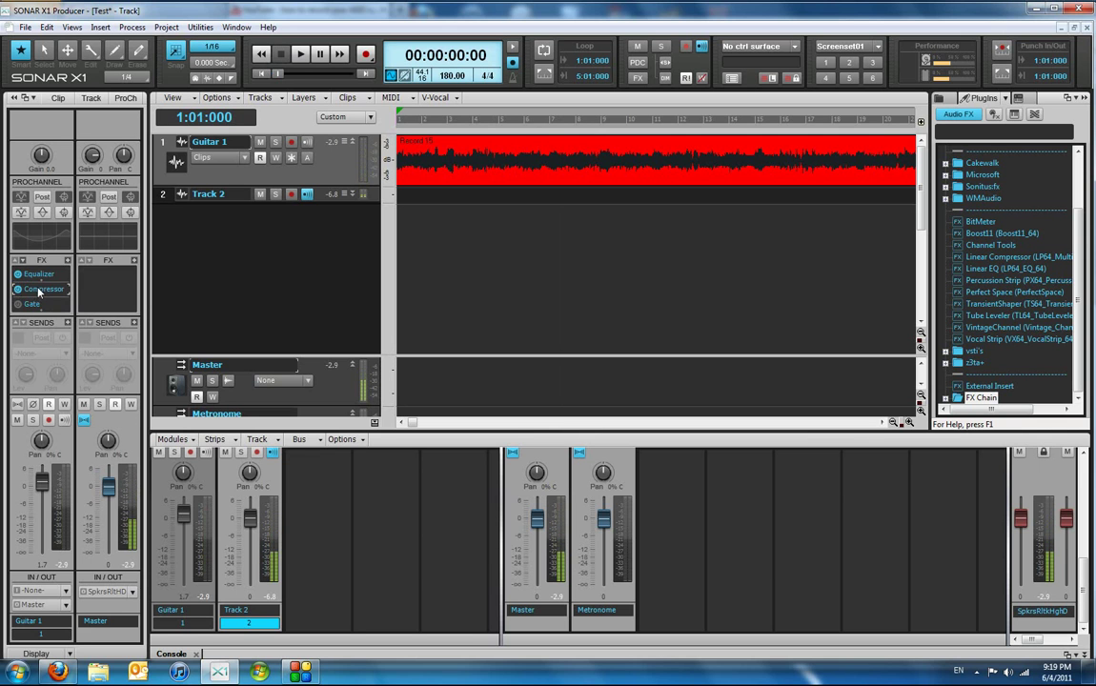
Step: Open Guitar 1's Compressor and set its threshold to -25 dB
{"action": "double_click", "coordinate": [39, 291]}
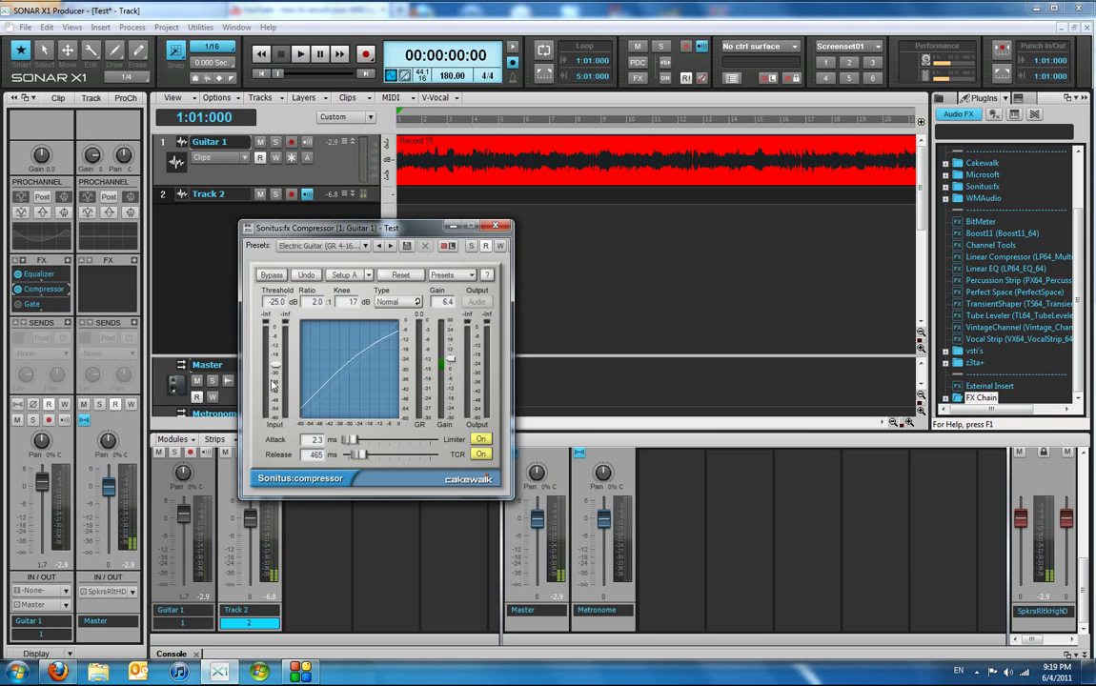
{"action": "mouse_move", "coordinate": [275, 364]}
{"action": "left_mouse_down"}
{"action": "mouse_move", "coordinate": [276, 351]}
{"action": "mouse_move", "coordinate": [276, 360]}
{"action": "left_mouse_up"}
{"action": "left_click_drag", "start_coordinate": [276, 303], "coordinate": [282, 312]}
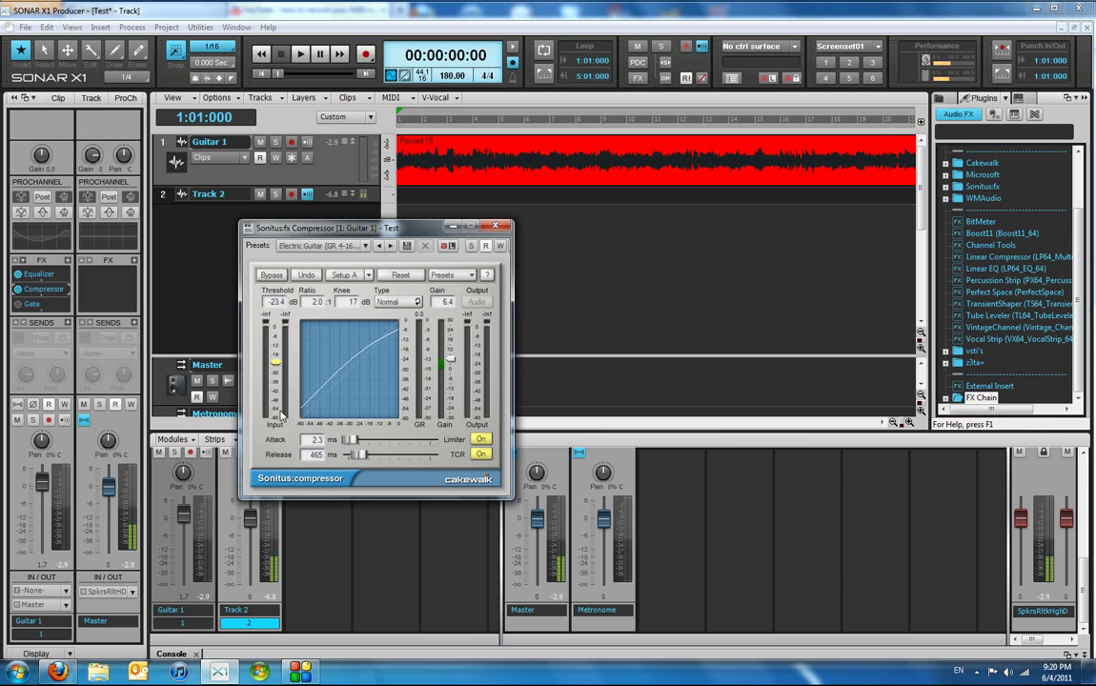
{"action": "left_click_drag", "start_coordinate": [276, 303], "coordinate": [283, 306]}
{"action": "double_click", "coordinate": [277, 303]}
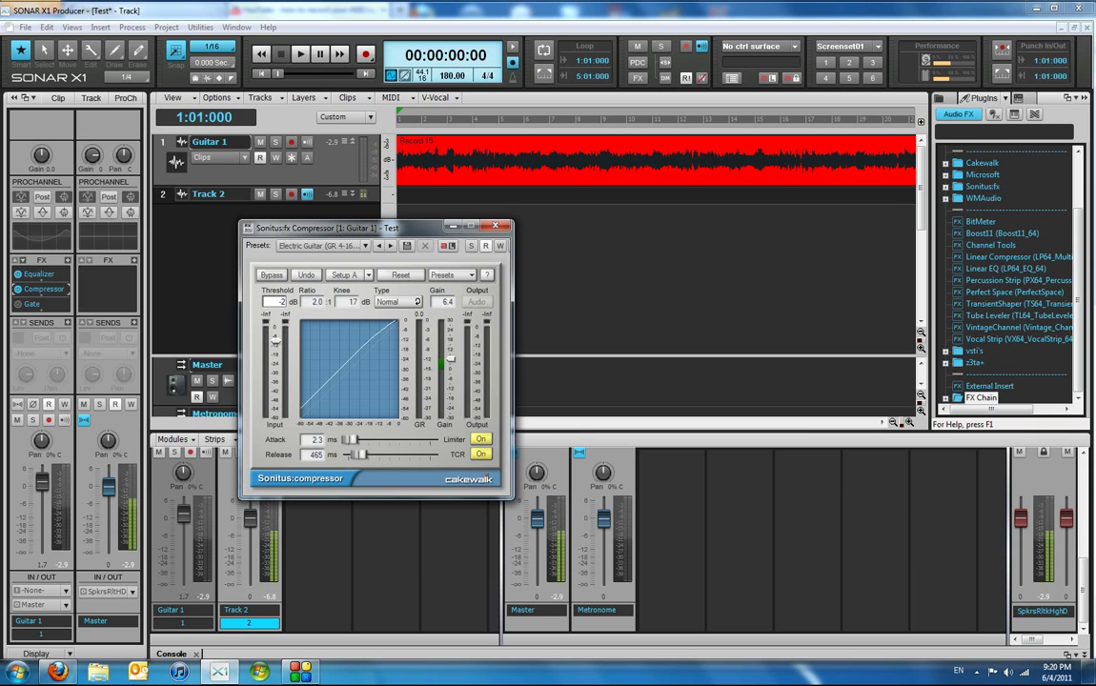
{"action": "key", "text": "Return"}
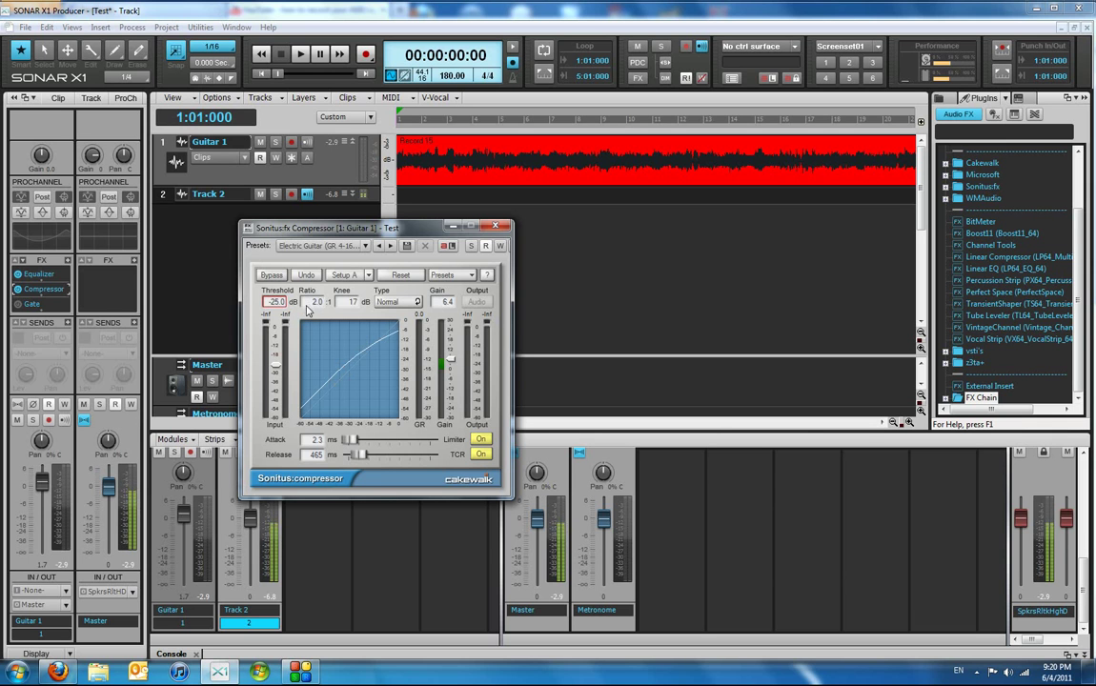
Step: Try a compressor ratio of 12.1:1 and settle on a ratio of 4.0:1
{"action": "left_click", "coordinate": [317, 303]}
{"action": "left_click_drag", "start_coordinate": [312, 305], "coordinate": [316, 303]}
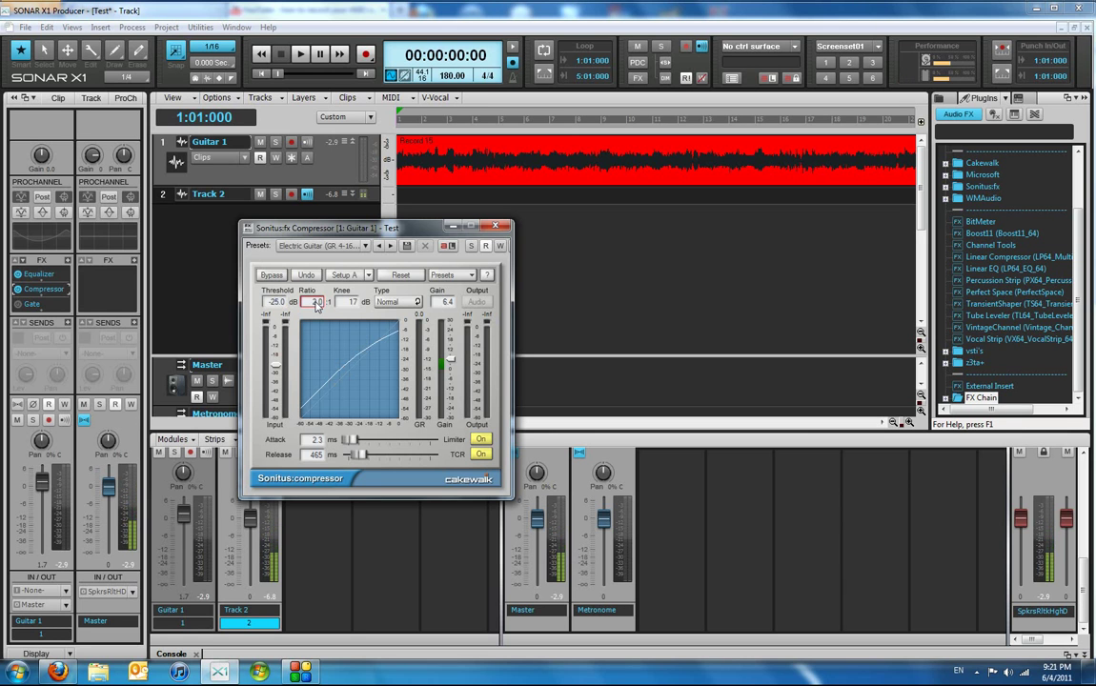
{"action": "scroll", "coordinate": [316, 303], "scroll_direction": "down", "scroll_amount": 1}
{"action": "left_click_drag", "start_coordinate": [317, 311], "coordinate": [332, 372]}
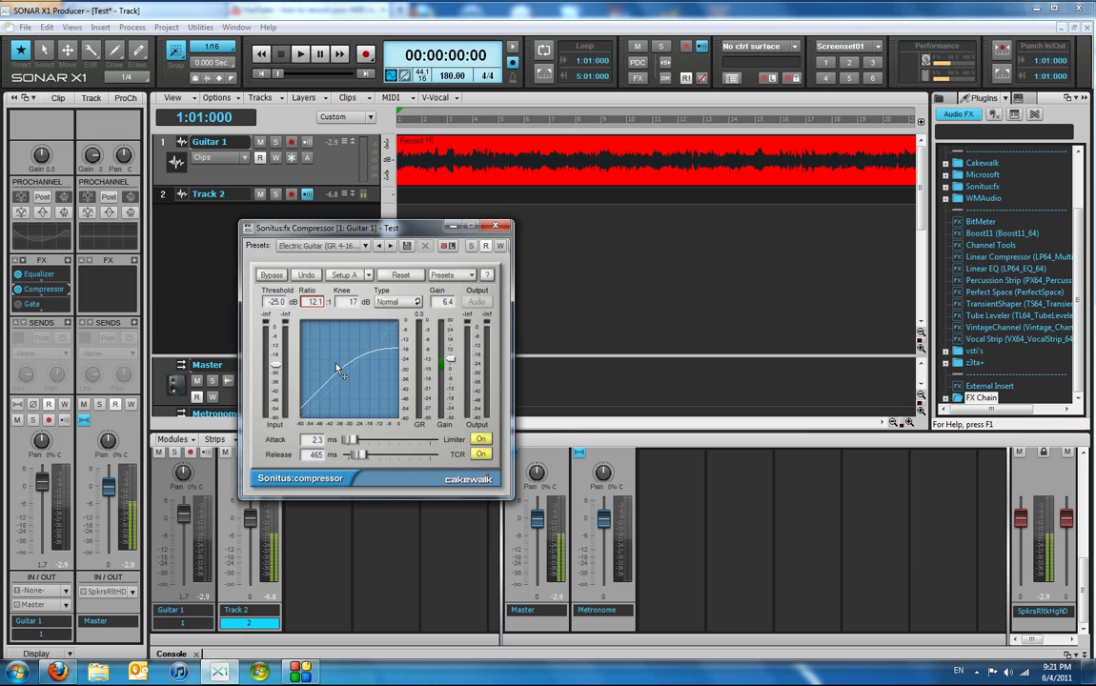
{"action": "left_click_drag", "start_coordinate": [313, 303], "coordinate": [331, 259]}
Step: Try a hard knee, return the knee to 17 dB, and set the compressor's gain to 9.0 dB
{"action": "mouse_move", "coordinate": [355, 307]}
{"action": "left_mouse_down"}
{"action": "mouse_move", "coordinate": [334, 381]}
{"action": "mouse_move", "coordinate": [349, 320]}
{"action": "left_mouse_up"}
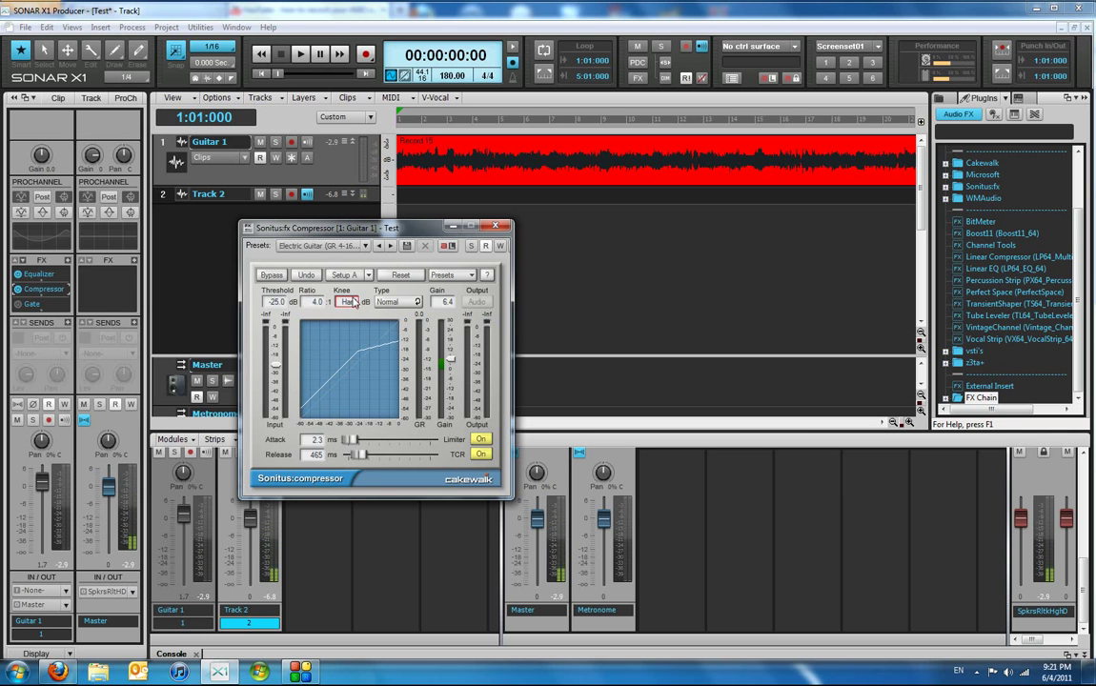
{"action": "left_click_drag", "start_coordinate": [324, 322], "coordinate": [363, 311]}
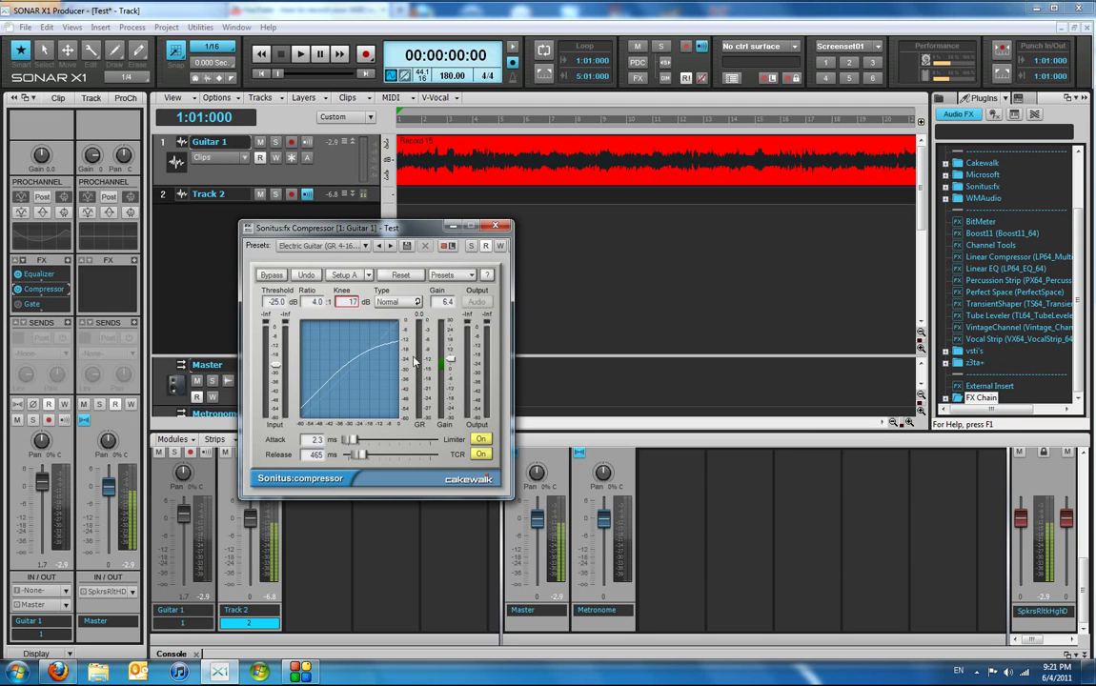
{"action": "left_click_drag", "start_coordinate": [450, 359], "coordinate": [450, 354]}
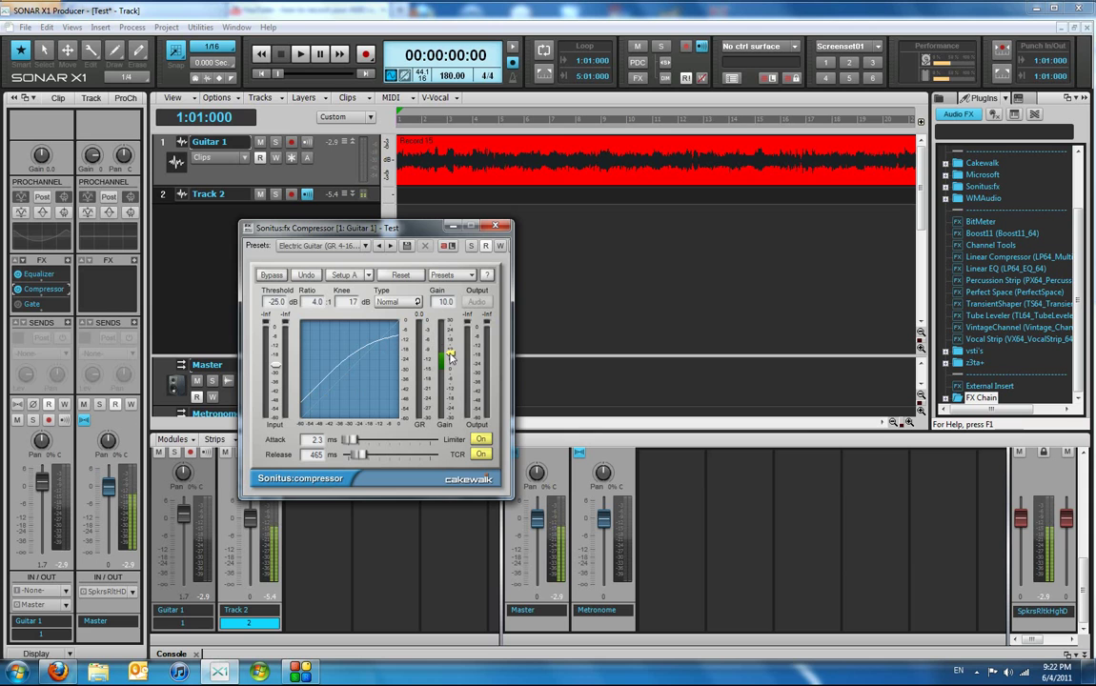
{"action": "left_click_drag", "start_coordinate": [450, 352], "coordinate": [450, 355]}
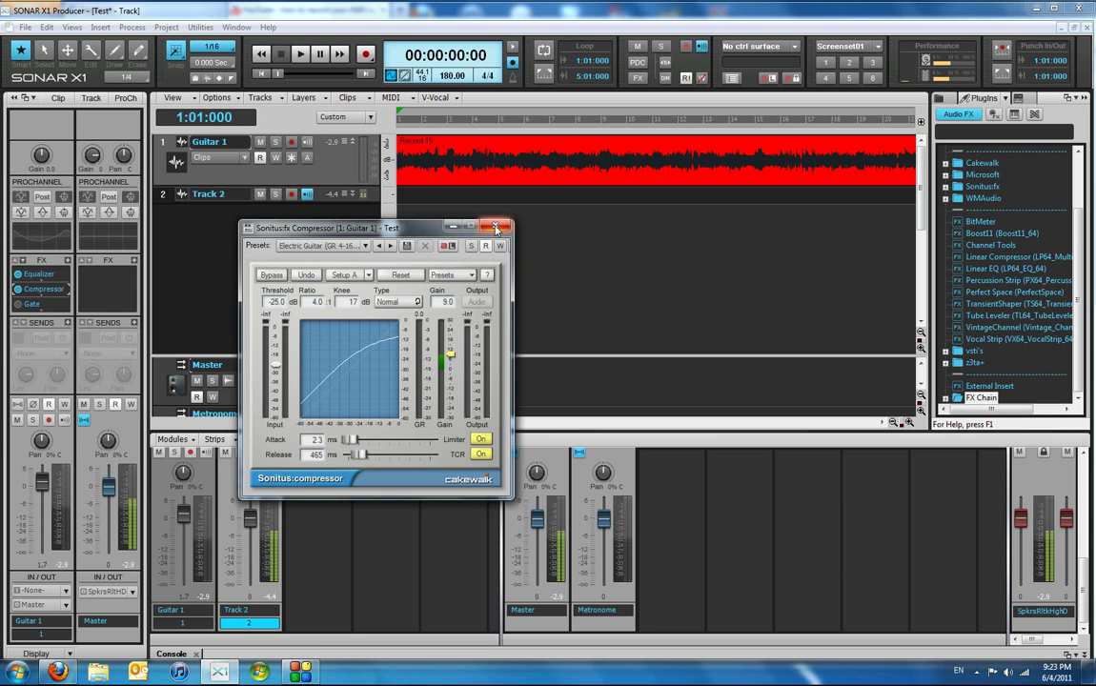
Step: Close the Compressor window and play Guitar 1 from the start with the Equalizer and Compressor bypassed, stopping after about 10 seconds
{"action": "left_click", "coordinate": [495, 227]}
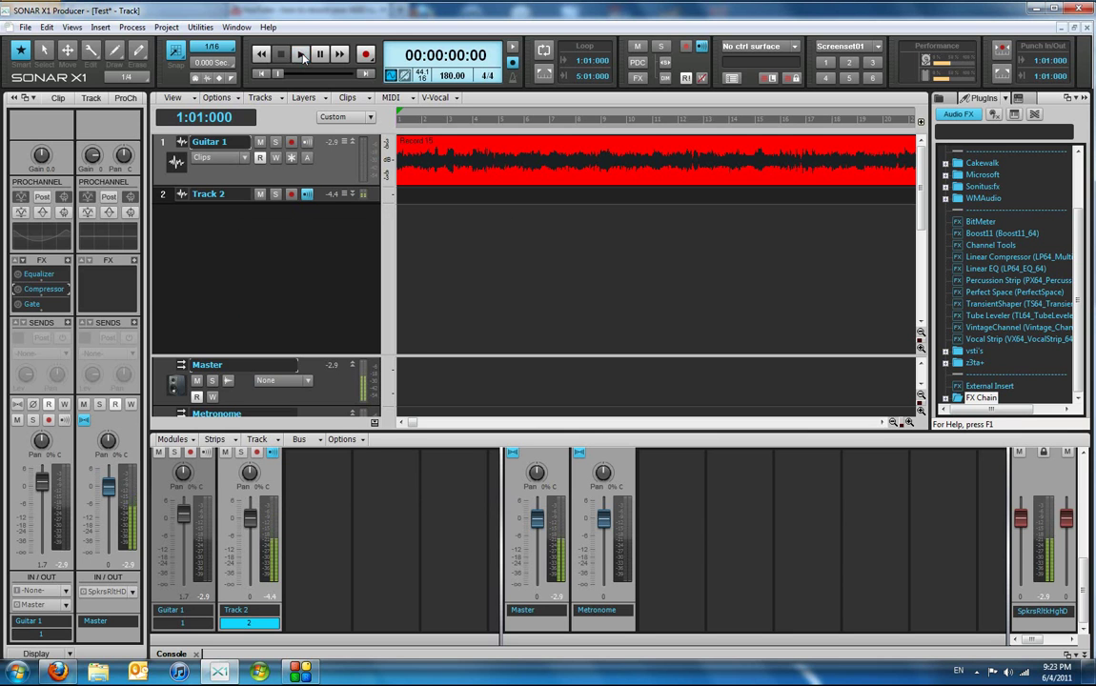
{"action": "left_click", "coordinate": [301, 54]}
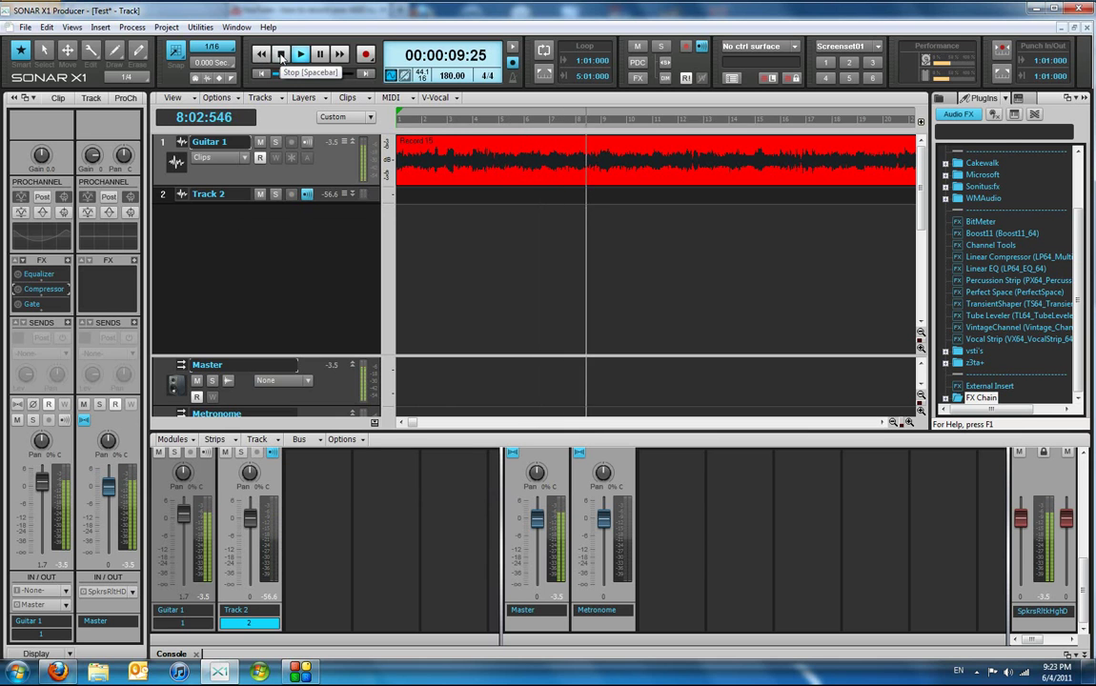
{"action": "left_click", "coordinate": [280, 54]}
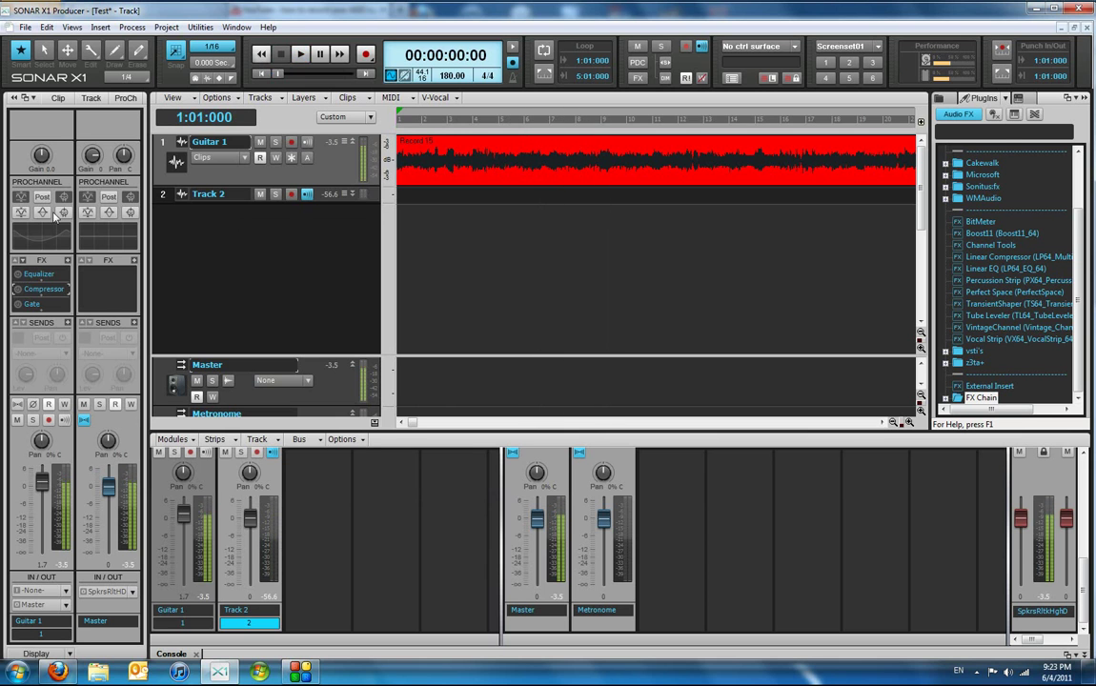
Step: Enable Guitar 1's Equalizer and Compressor and play the track from the start, pausing after about 11 seconds
{"action": "left_click", "coordinate": [17, 259]}
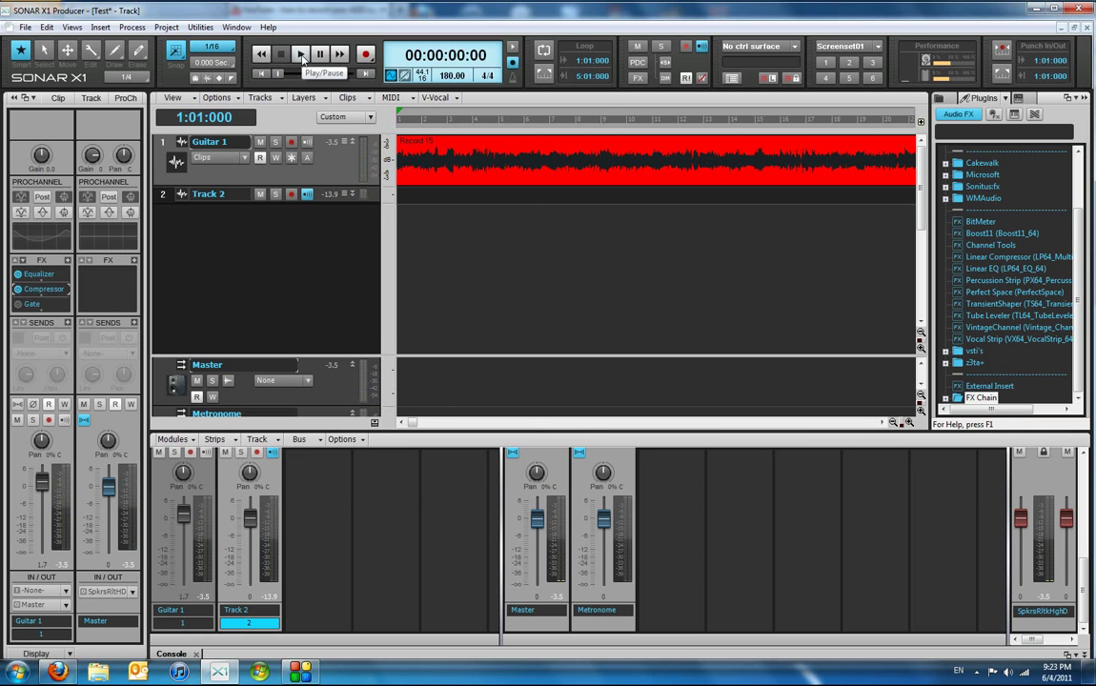
{"action": "left_click", "coordinate": [301, 55]}
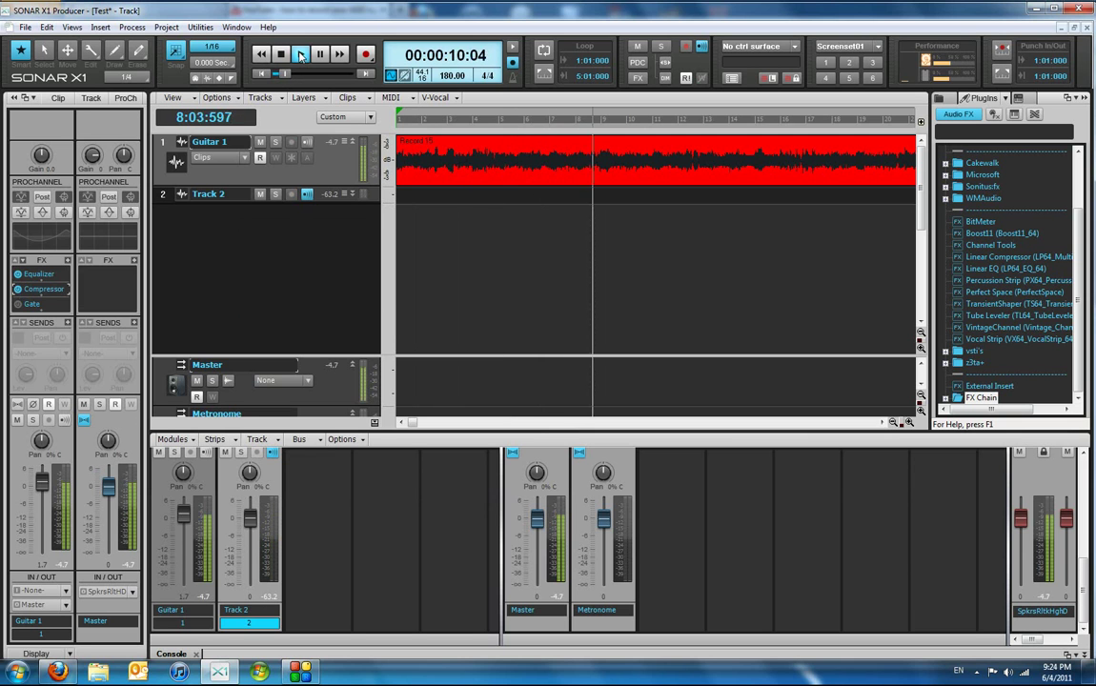
{"action": "left_click", "coordinate": [287, 60]}
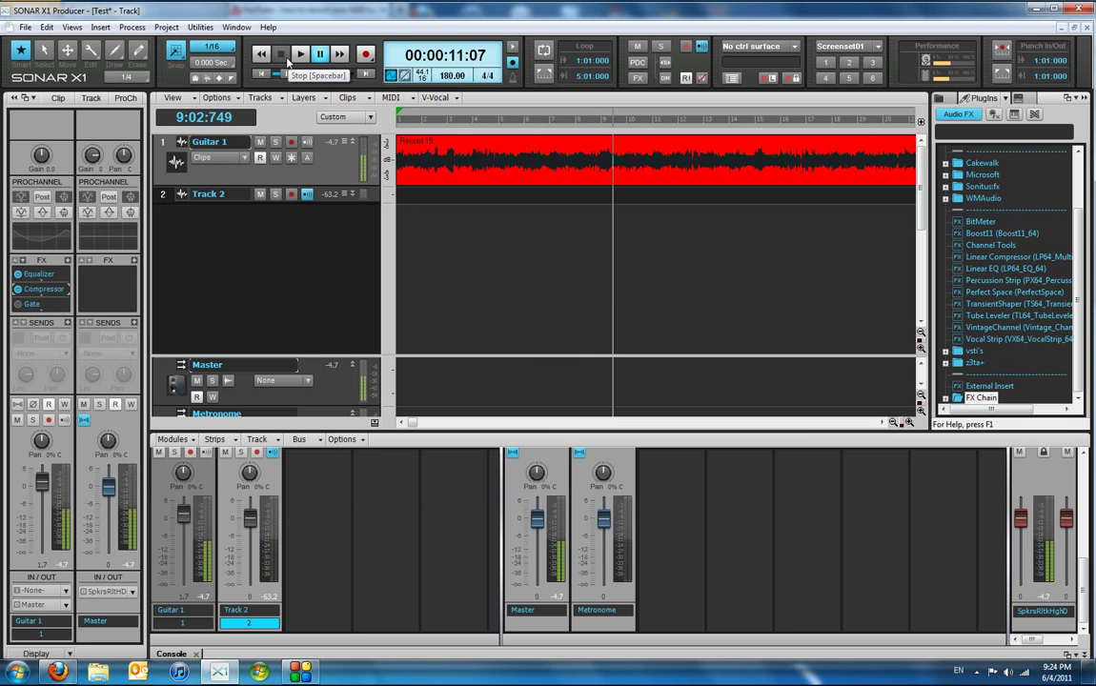